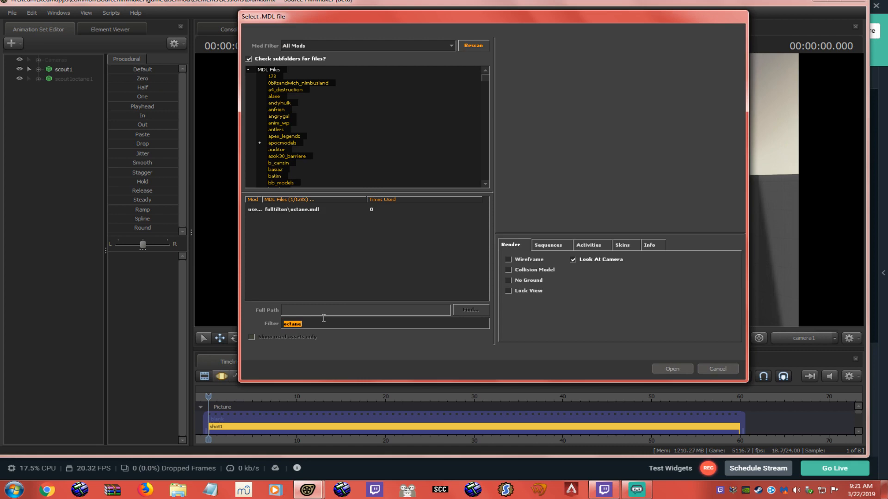
# - Filter the model files for "pathfinder" and close the model browser without choosing a model
pyautogui.write('path')
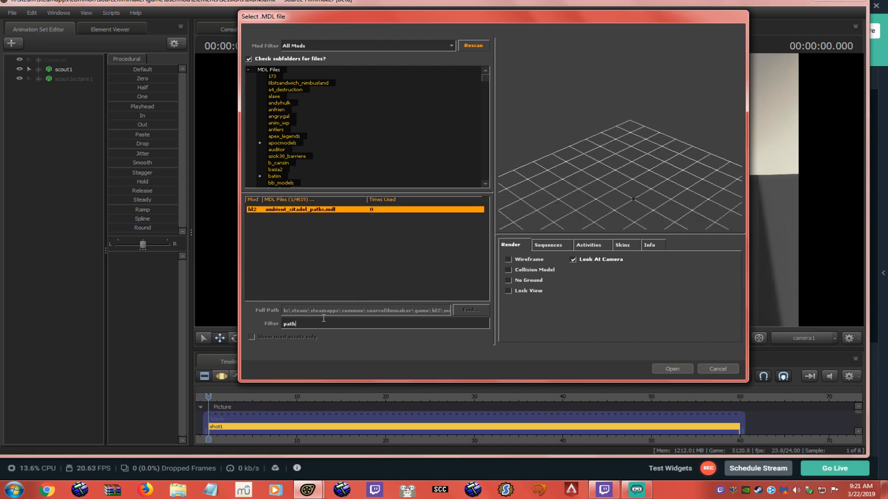
pyautogui.write('finder')
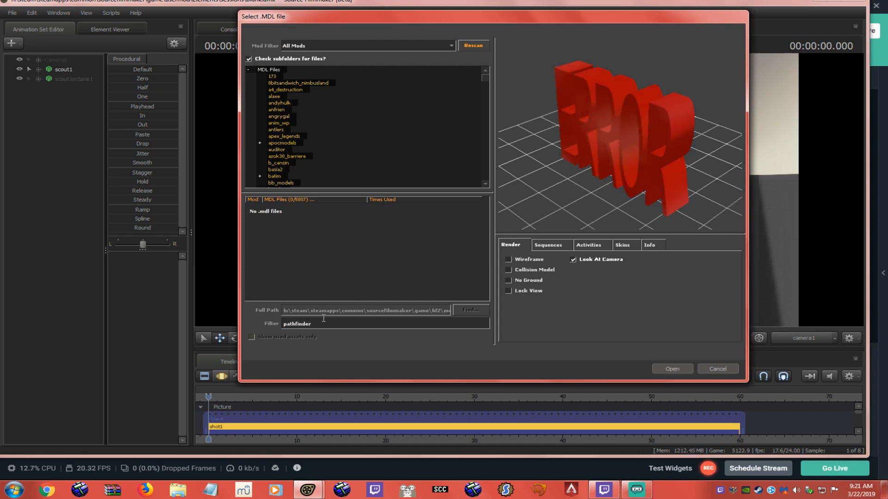
pyautogui.press('Escape')
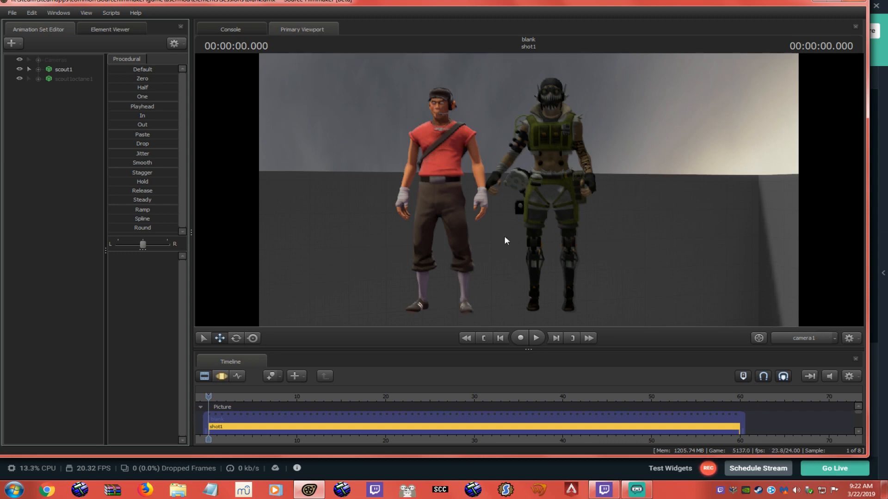
# - Play the shot to review the two characters' current animation and pause at about 16 seconds
pyautogui.click(12, 43)
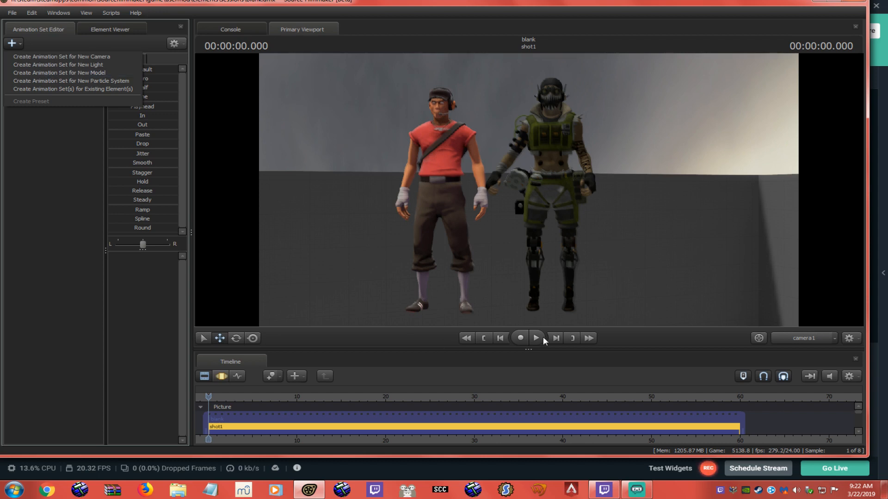
pyautogui.click(529, 190)
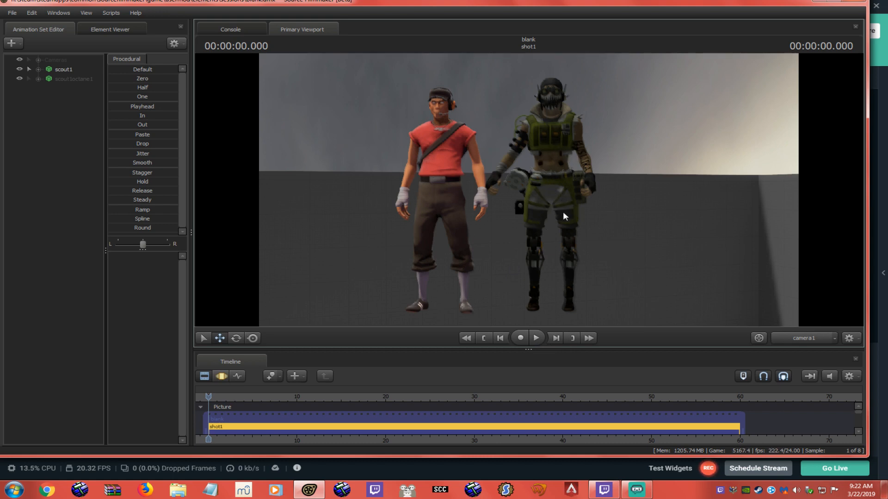
pyautogui.click(535, 338)
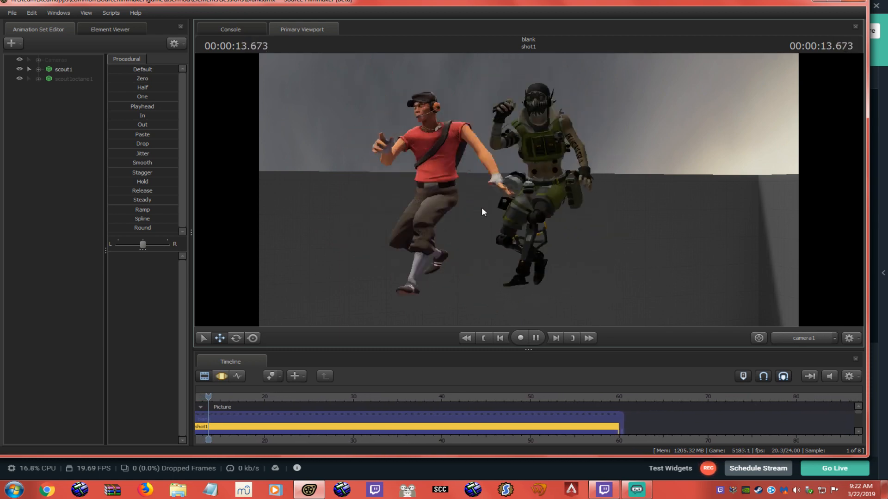
pyautogui.click(536, 338)
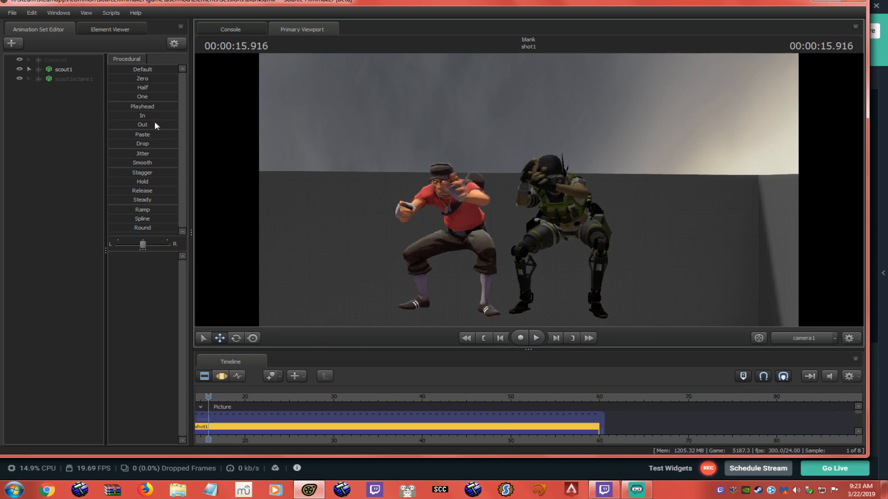
# - Start a sequence import for the scout1 animation set and preview the taunt05 sequence
pyautogui.rightClick(65, 70)
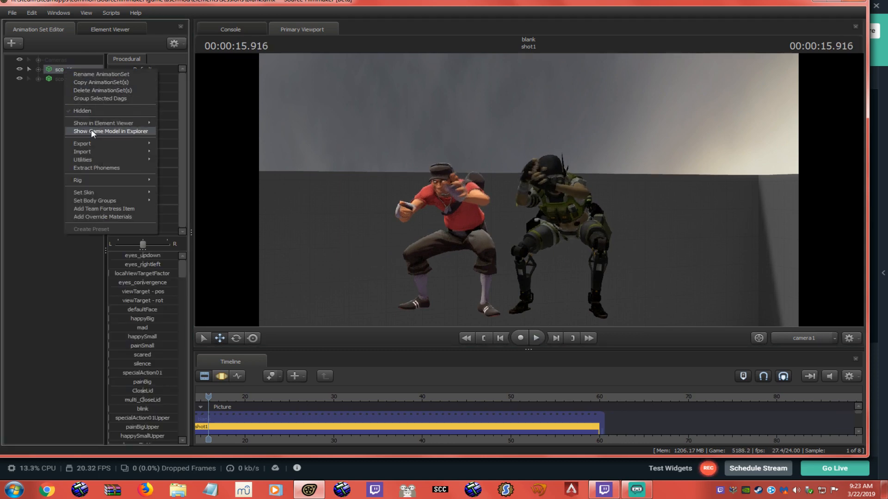
pyautogui.moveTo(100, 152)
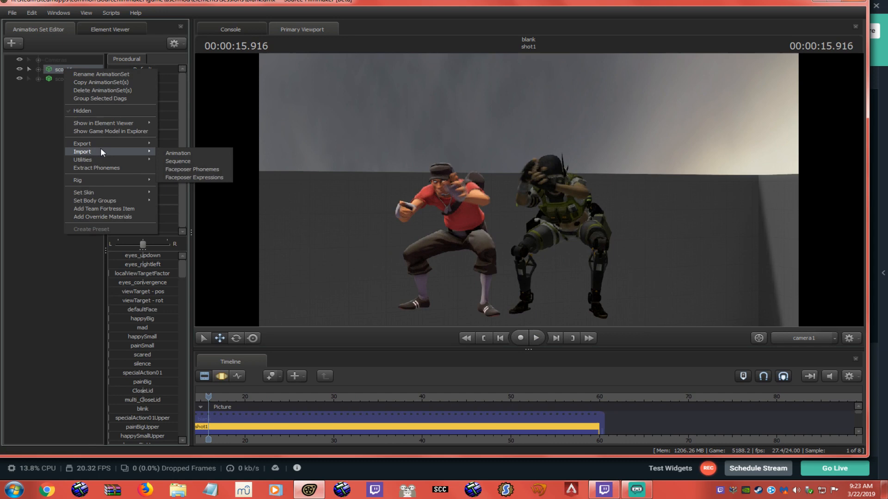
pyautogui.click(183, 157)
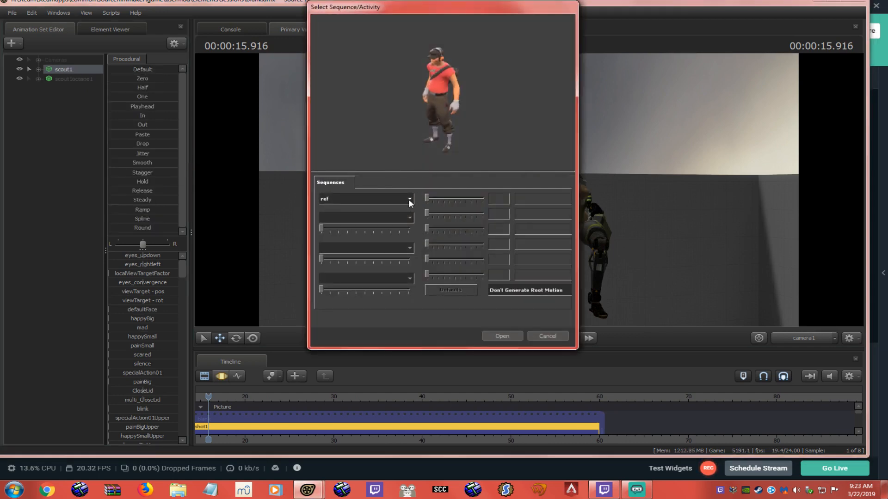
pyautogui.click(409, 199)
pyautogui.moveTo(409, 212); pyautogui.dragTo(412, 256)
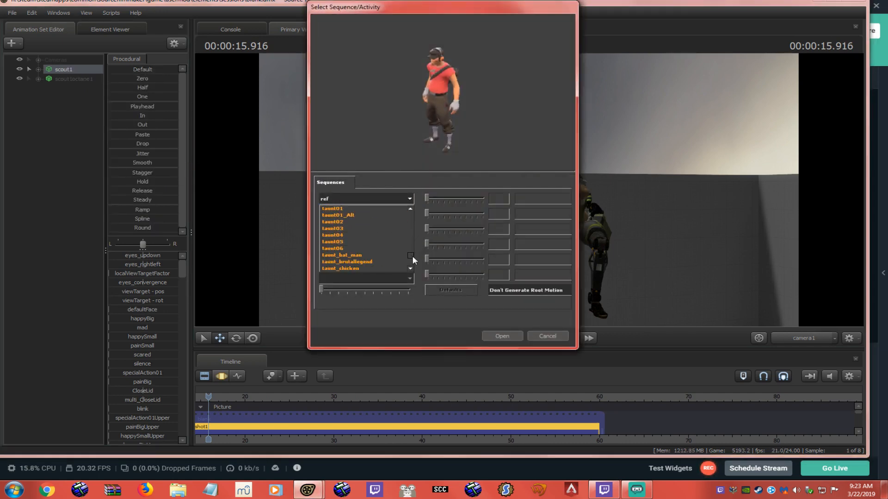
pyautogui.click(342, 242)
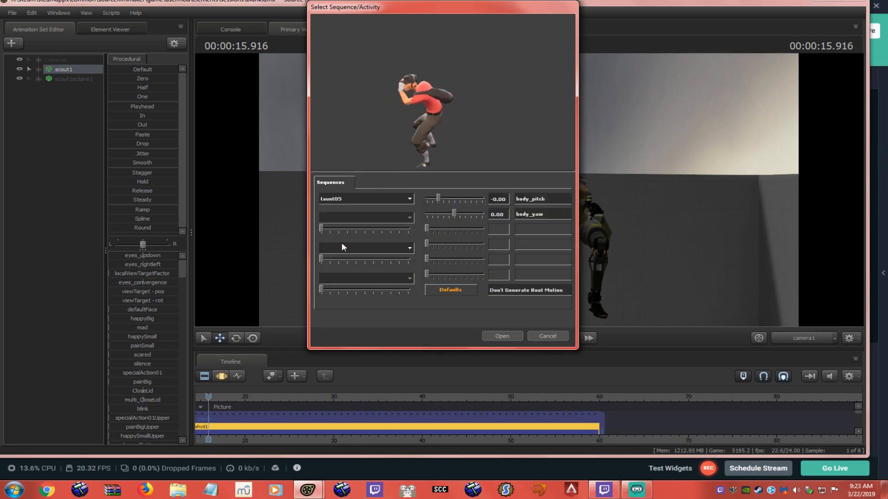
# - Preview the taunt06, taunt01 and taunt02 sequences one after another on the Scout model
pyautogui.click(409, 199)
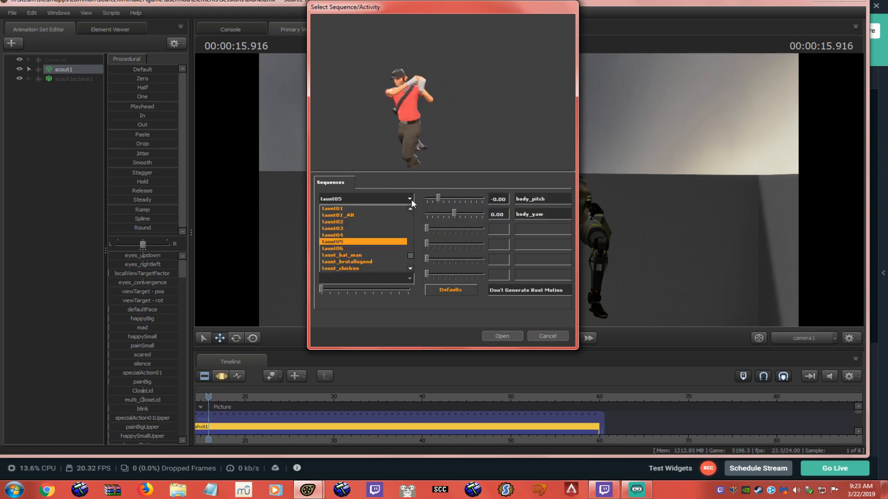
pyautogui.click(348, 248)
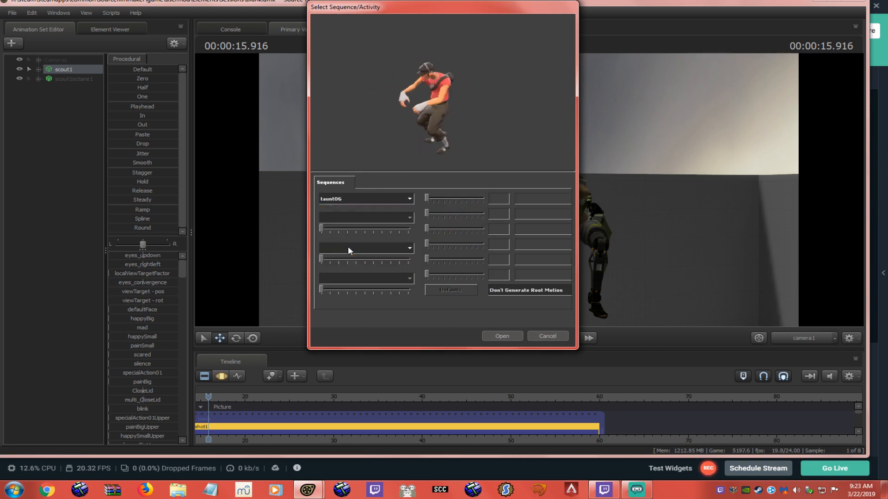
pyautogui.click(410, 199)
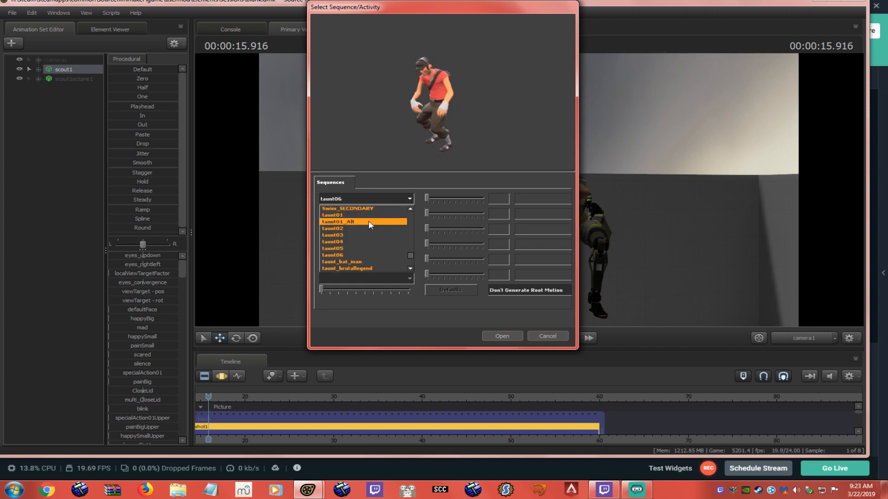
pyautogui.click(361, 215)
pyautogui.click(408, 202)
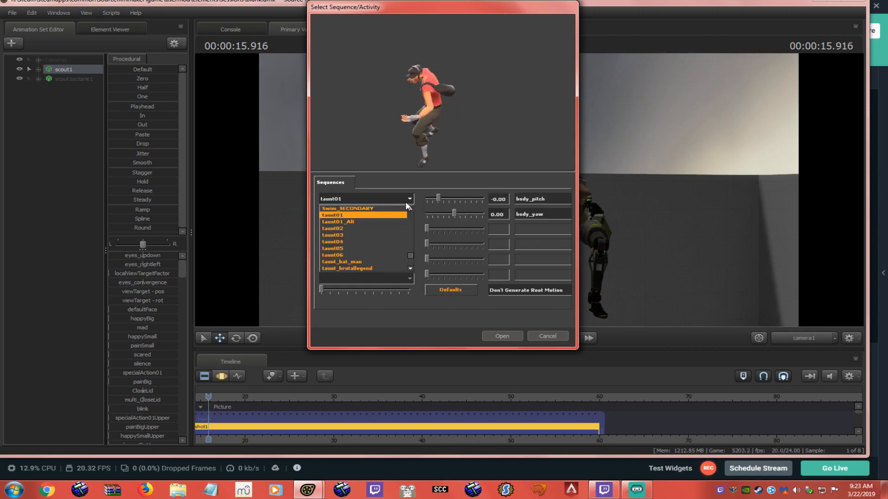
pyautogui.click(356, 228)
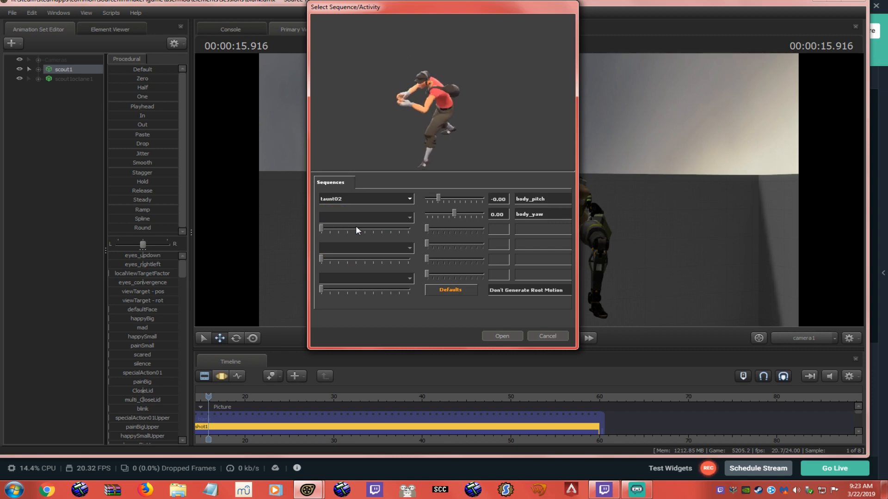
# - Import the taunt_conga sequence onto scout1 and play the shot
pyautogui.click(410, 200)
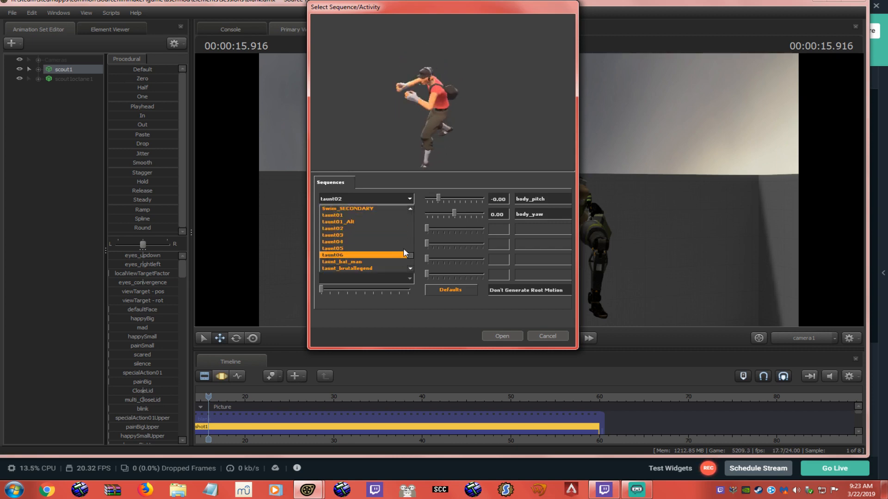
pyautogui.scroll(-4, 409, 257)
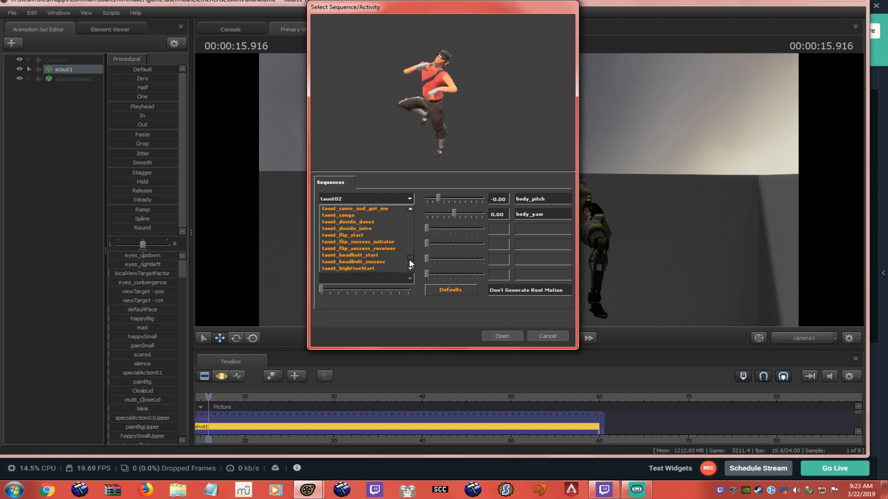
pyautogui.click(362, 240)
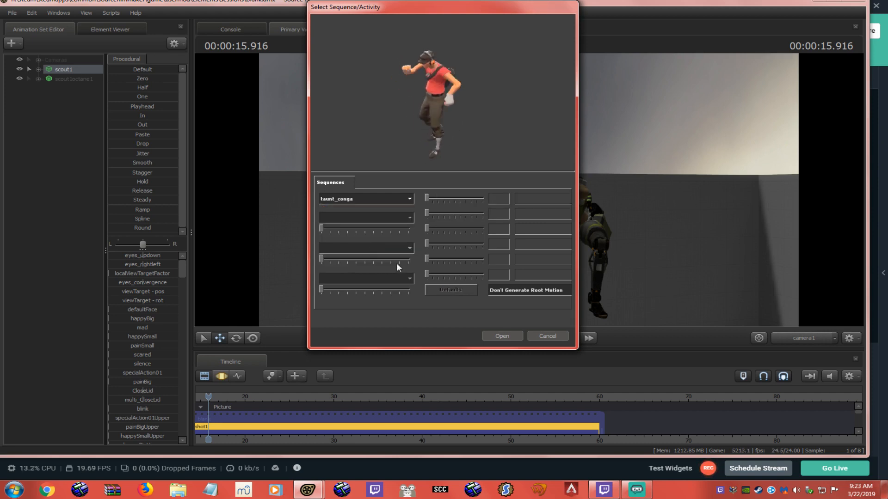
pyautogui.click(502, 337)
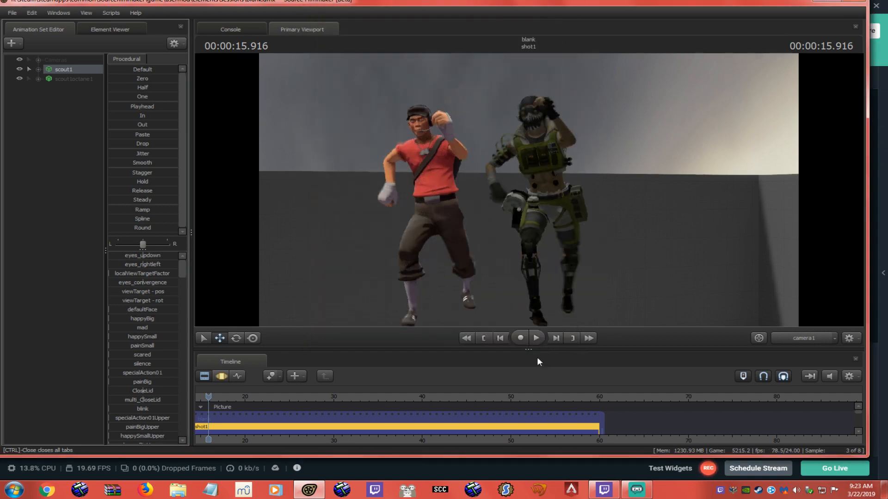
pyautogui.click(537, 340)
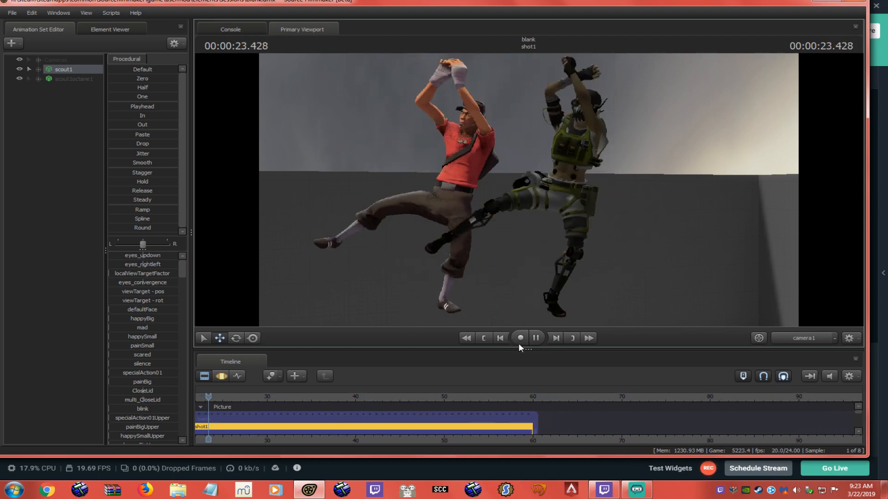
# - Import the taunt_dosido_dance sequence onto the scout1 animation set while the shot is playing
pyautogui.rightClick(62, 70)
pyautogui.moveTo(99, 148)
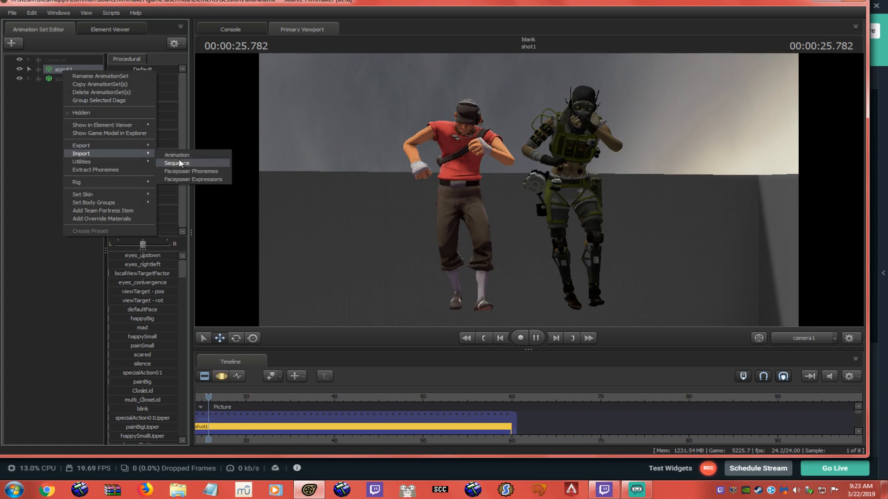
pyautogui.click(186, 163)
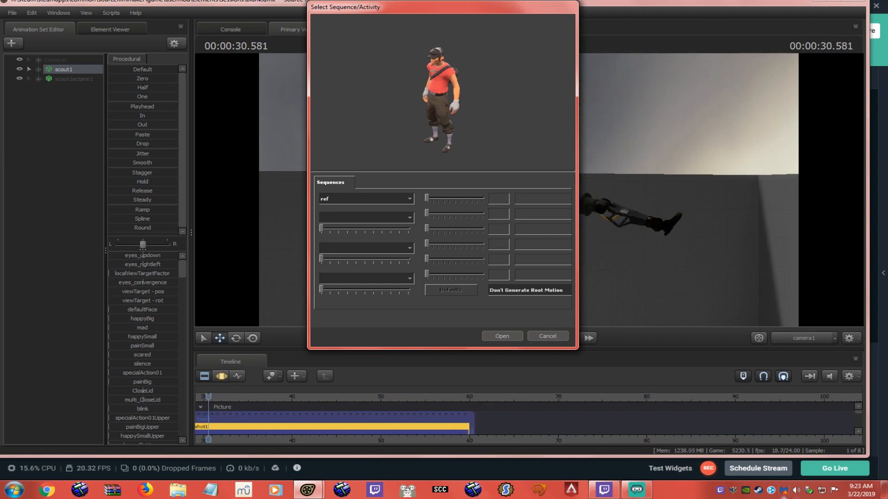
pyautogui.click(407, 200)
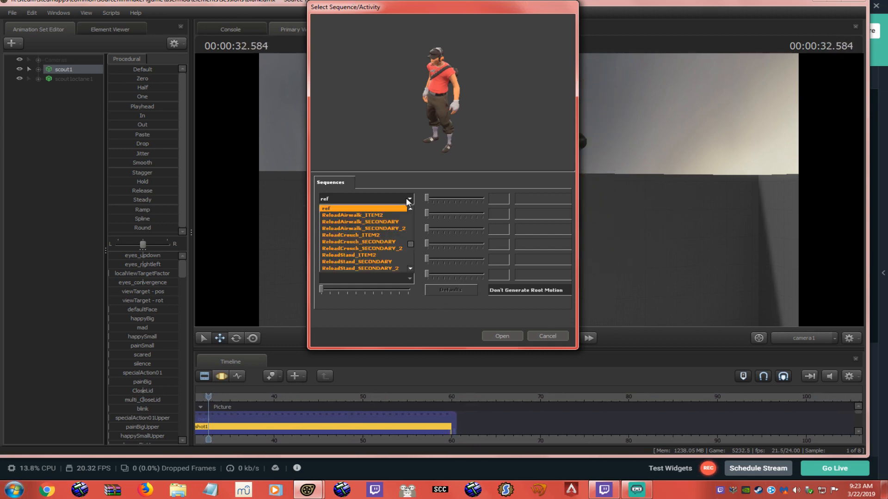
pyautogui.moveTo(410, 245); pyautogui.dragTo(410, 256)
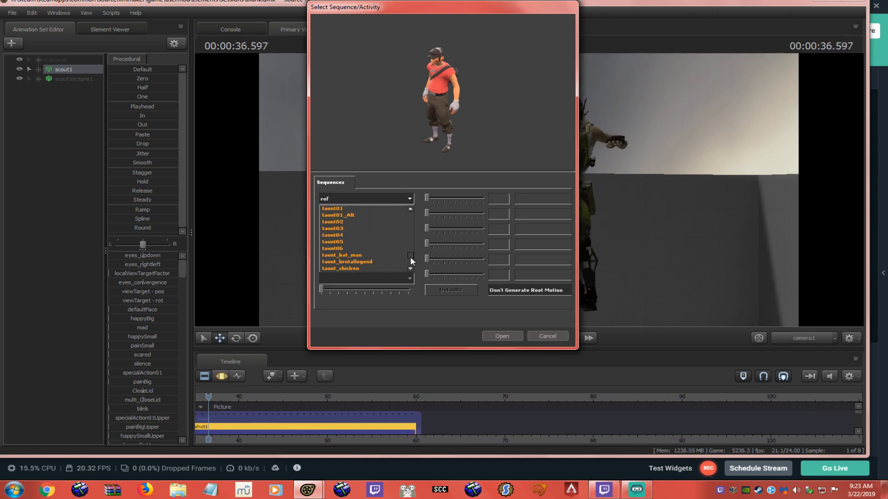
pyautogui.click(409, 269)
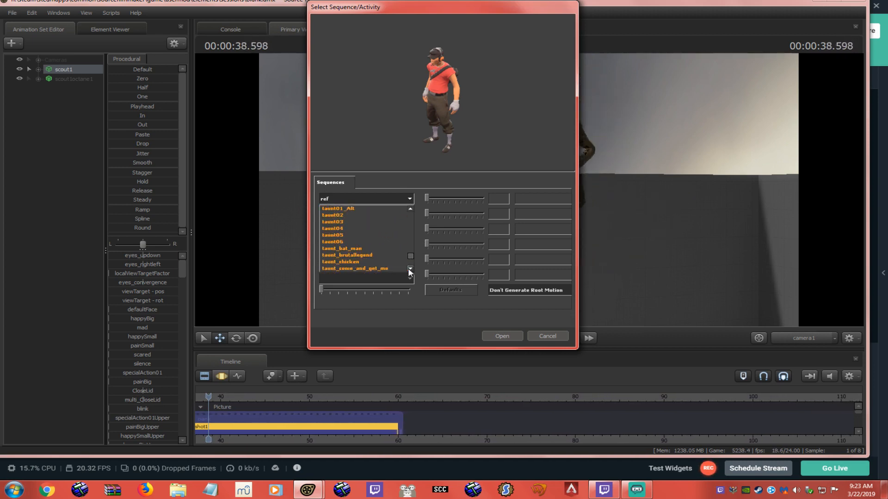
pyautogui.click(408, 269)
pyautogui.click(408, 269)
pyautogui.click(408, 269)
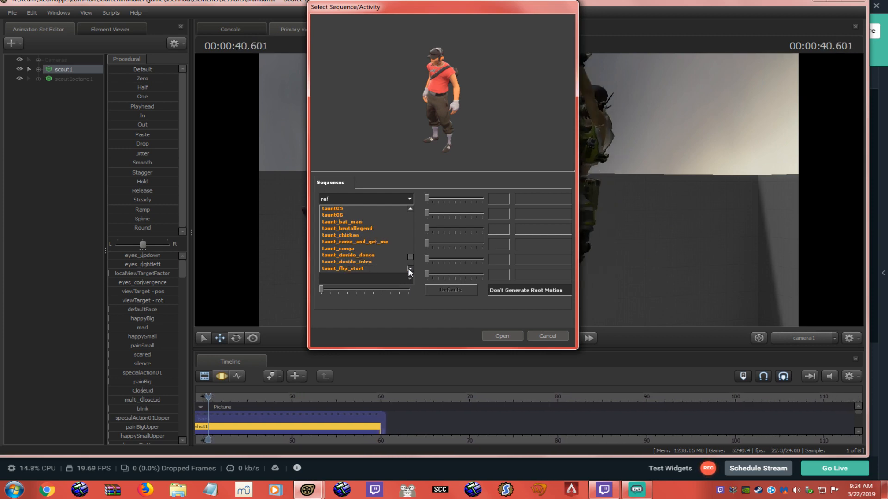
pyautogui.click(408, 270)
pyautogui.click(408, 269)
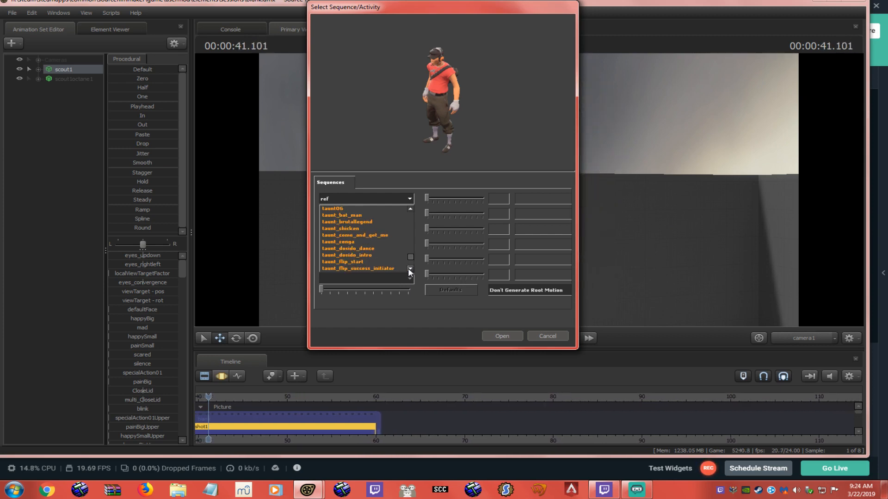
pyautogui.click(386, 249)
pyautogui.click(509, 336)
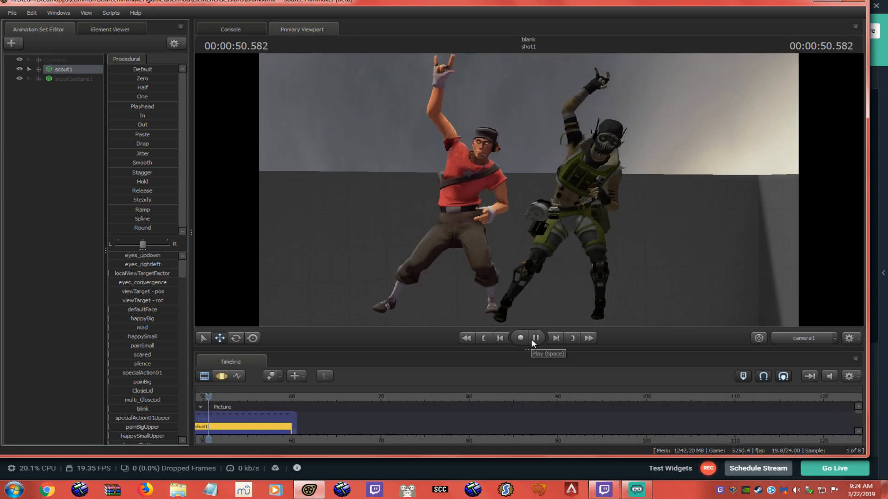
# - Try to import another sequence onto scout1, browsing the sequences beyond ref
pyautogui.rightClick(58, 71)
pyautogui.moveTo(93, 153)
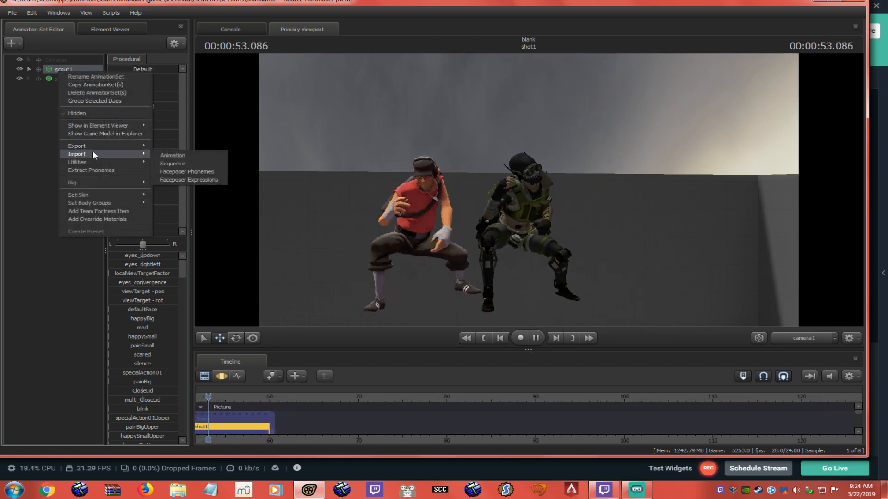
pyautogui.click(181, 164)
pyautogui.click(409, 200)
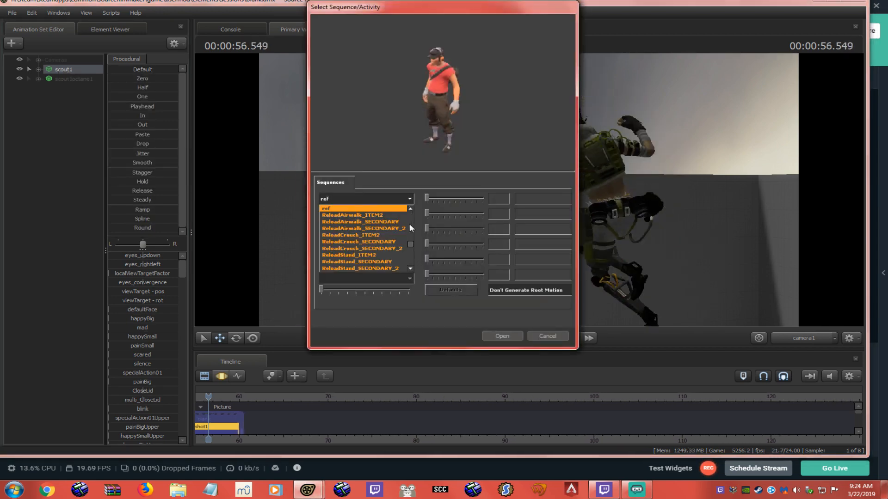
pyautogui.moveTo(411, 245); pyautogui.dragTo(415, 249)
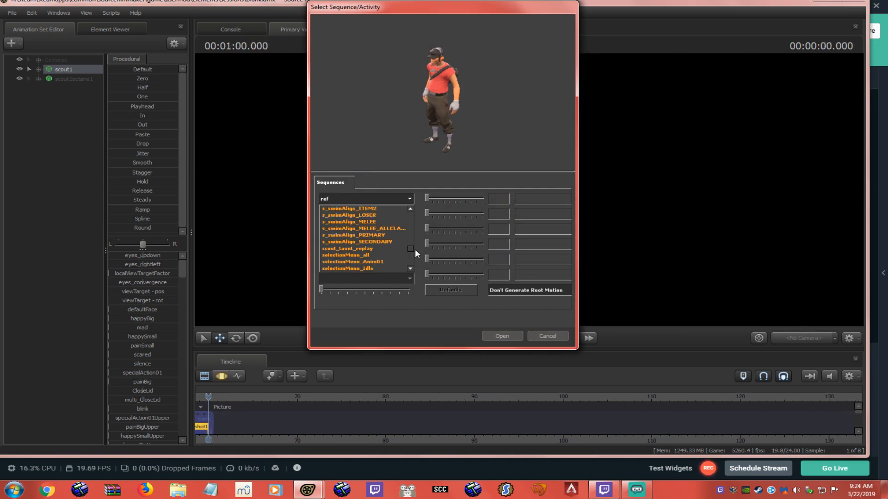
pyautogui.click(514, 336)
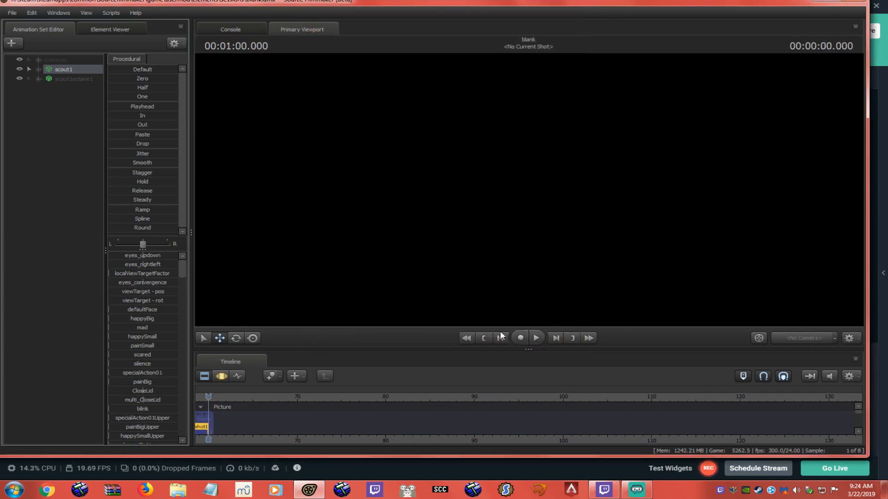
# - Return the playhead to the start of the shot
pyautogui.click(466, 338)
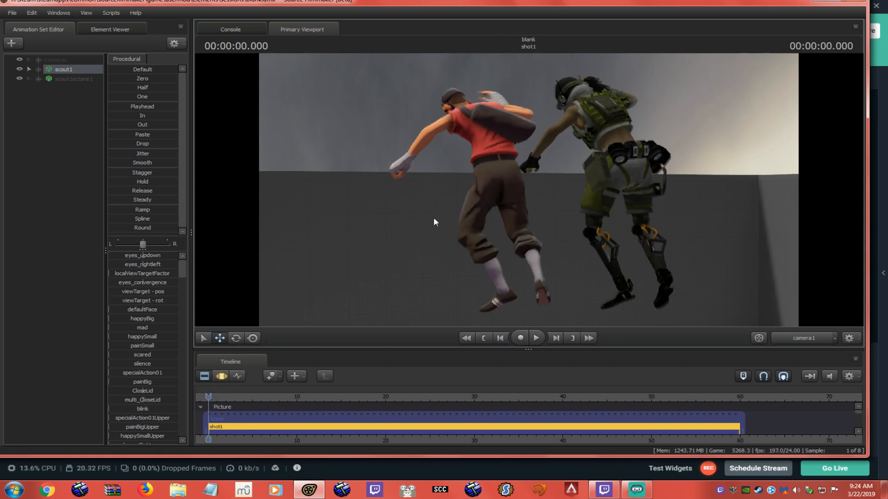
# - Import the taunt_russian sequence onto the scout1 animation set and play the shot from its start
pyautogui.rightClick(420, 230)
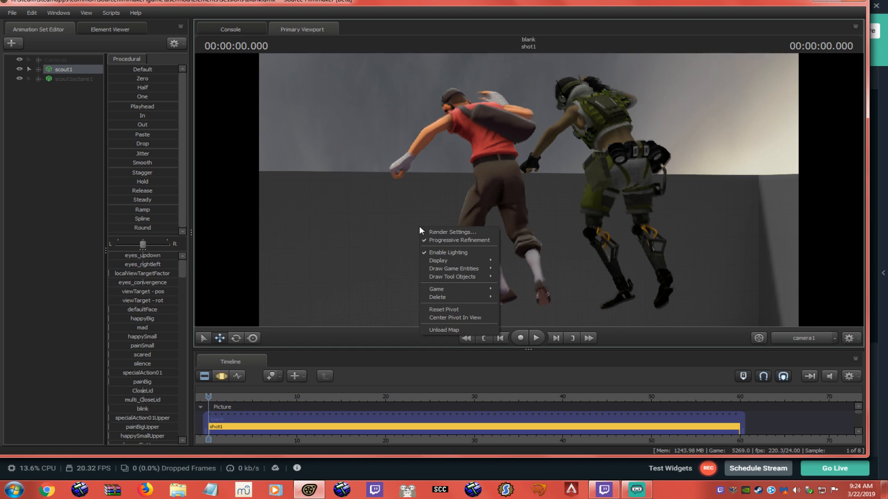
pyautogui.rightClick(54, 71)
pyautogui.moveTo(99, 151)
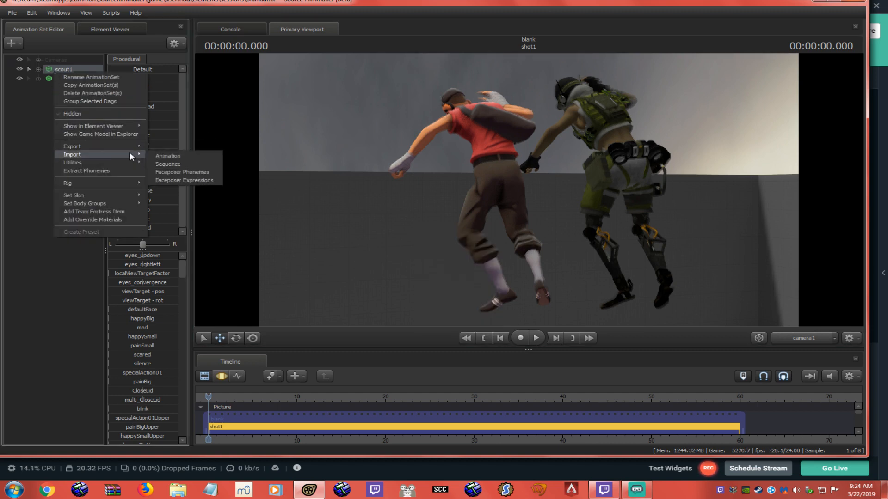
pyautogui.click(169, 164)
pyautogui.click(409, 198)
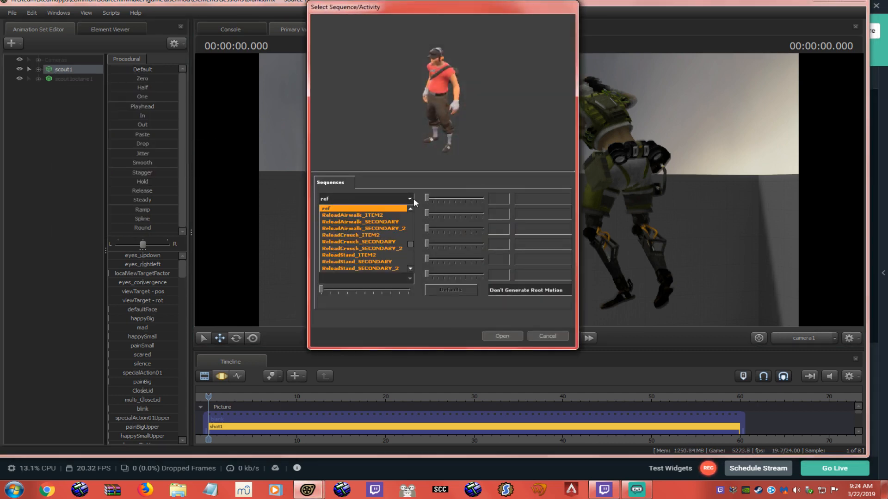
pyautogui.moveTo(411, 243); pyautogui.dragTo(418, 267)
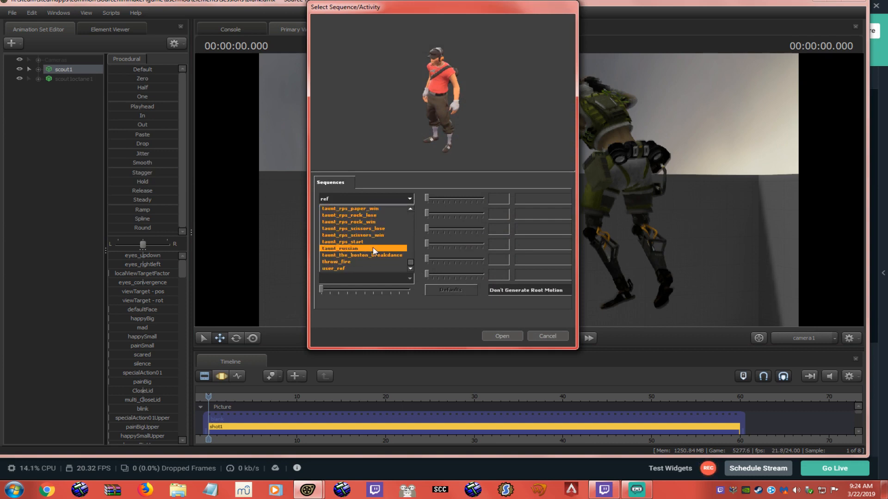
pyautogui.click(388, 249)
pyautogui.click(502, 336)
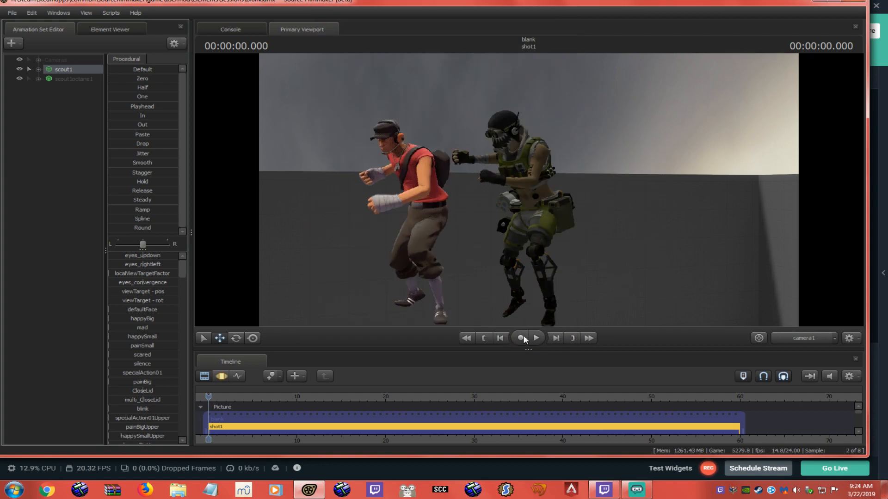
pyautogui.click(538, 339)
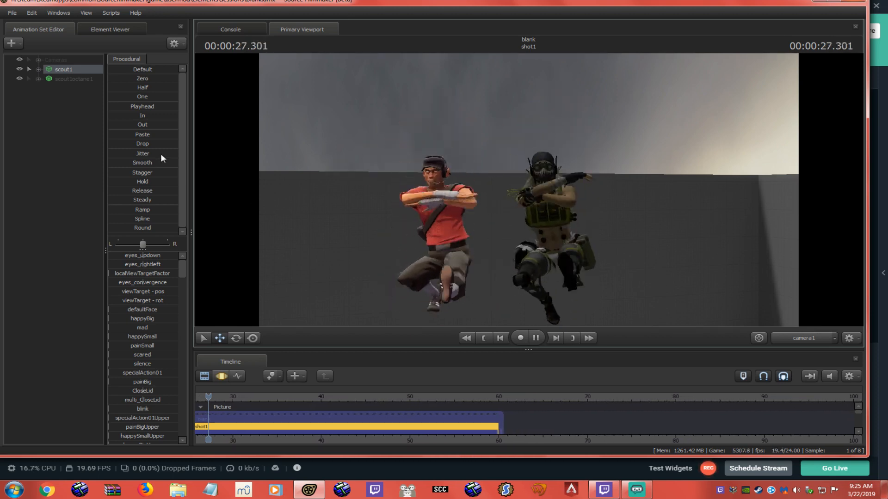
# - Import the taunt_the_boston_breakdance sequence onto scout1 while the shot is still playing
pyautogui.rightClick(71, 70)
pyautogui.moveTo(111, 145)
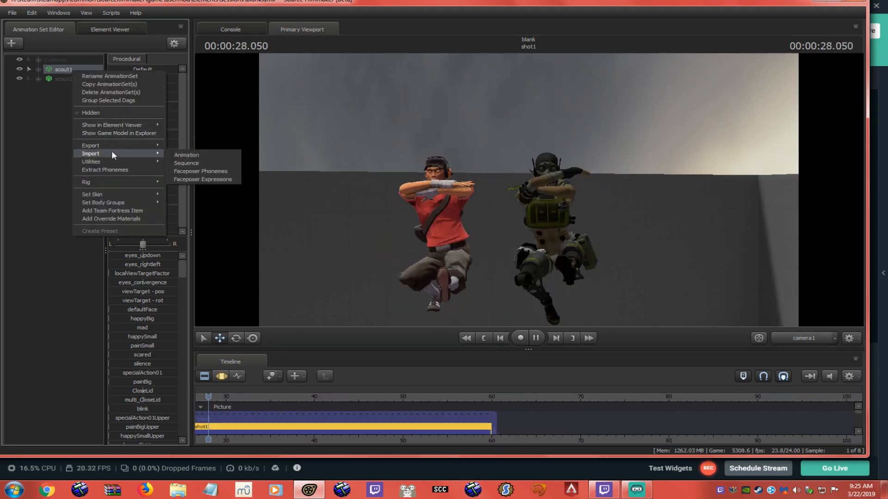
pyautogui.click(194, 158)
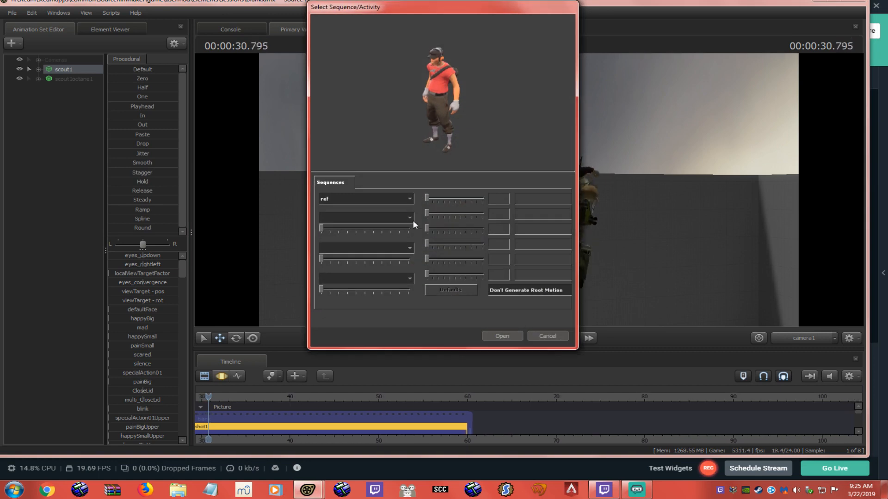
pyautogui.click(409, 198)
pyautogui.moveTo(409, 250); pyautogui.dragTo(414, 262)
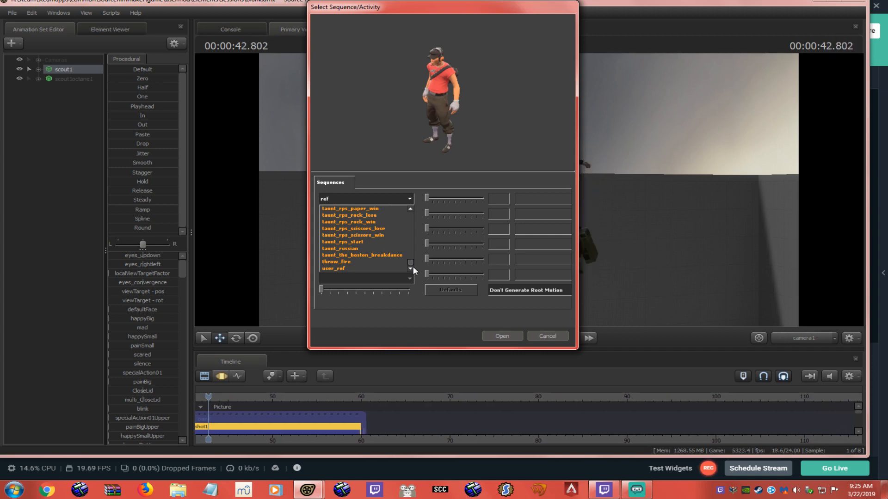
pyautogui.click(386, 255)
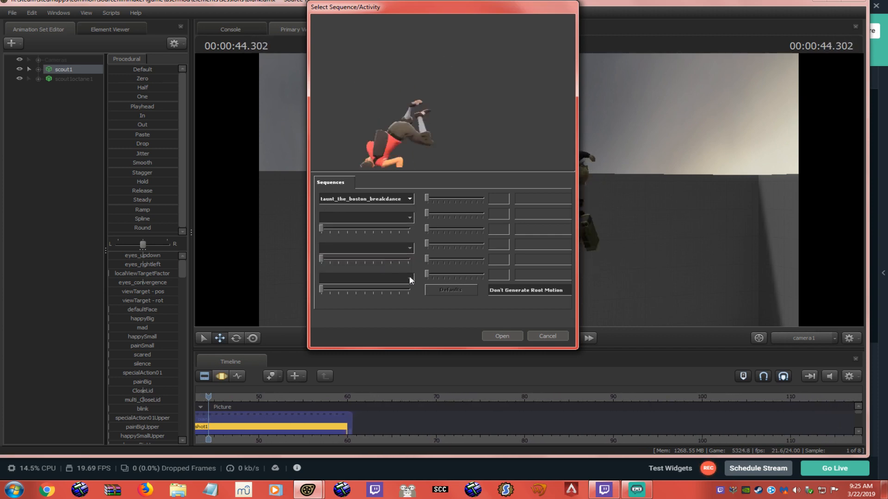
pyautogui.click(507, 337)
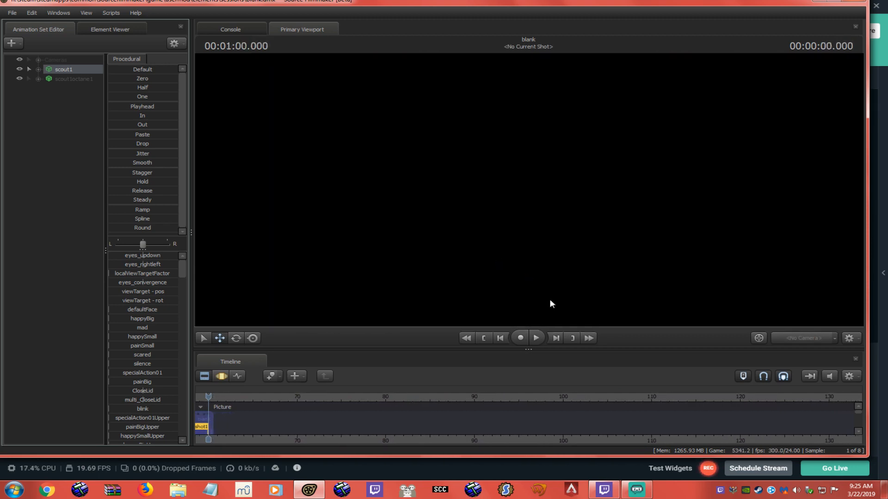
# - Return the playhead to the start, play the shot to preview the breakdance taunt, and pause it at about 41.5 seconds
pyautogui.click(467, 338)
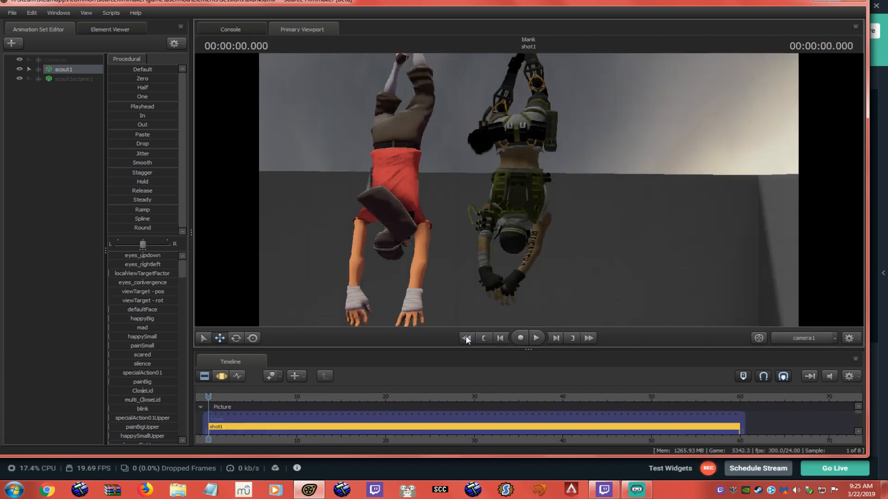
pyautogui.click(537, 339)
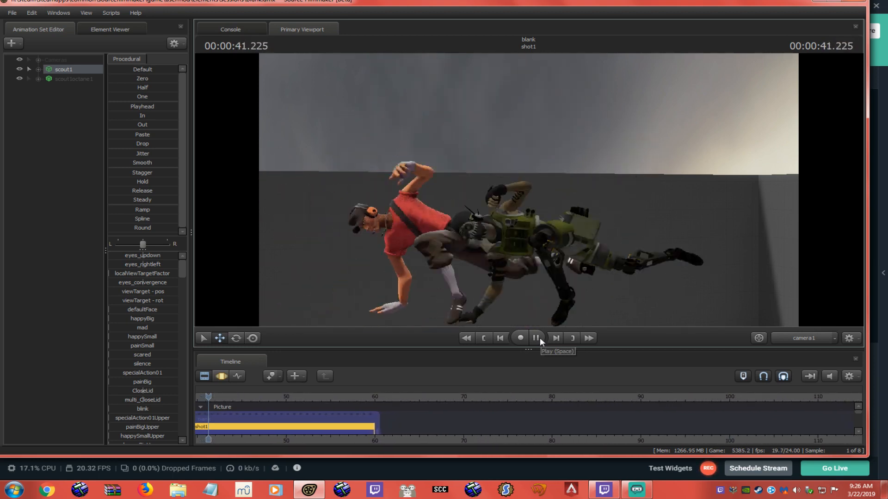
pyautogui.click(537, 338)
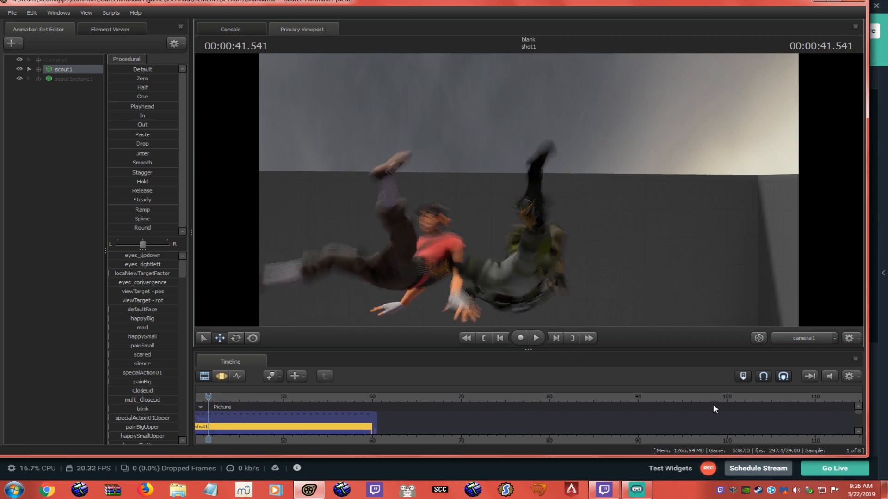